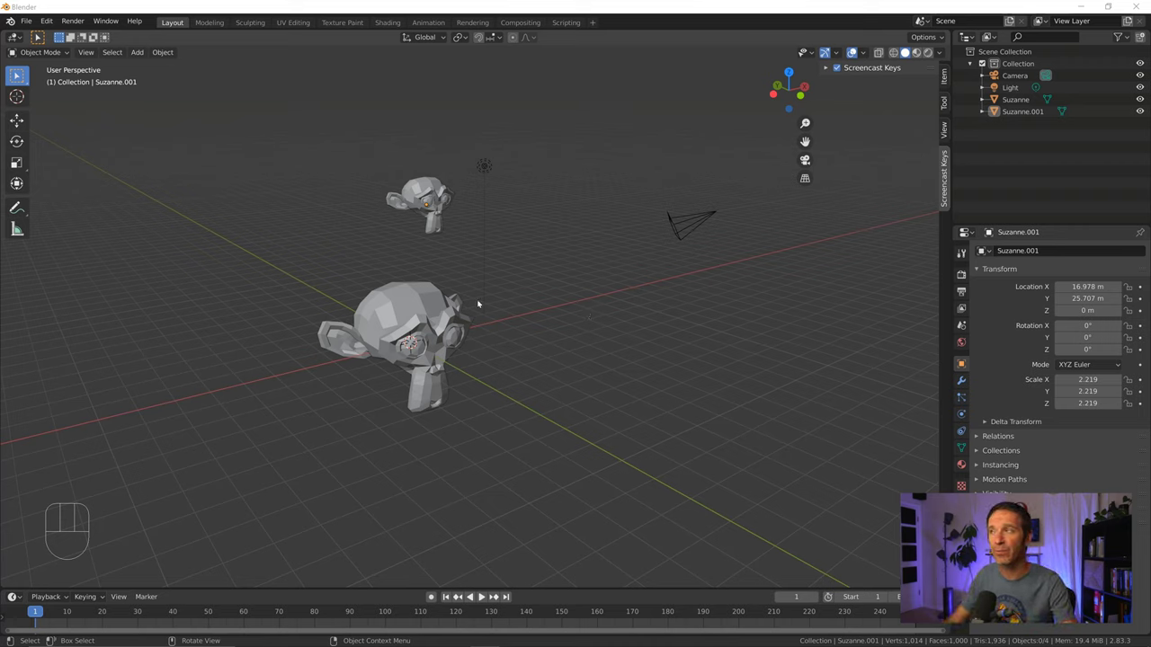
Review the keyboard and mouse Input settings in Blender Preferences, then close the window.
{"action": "left_click", "coordinate": [46, 22]}
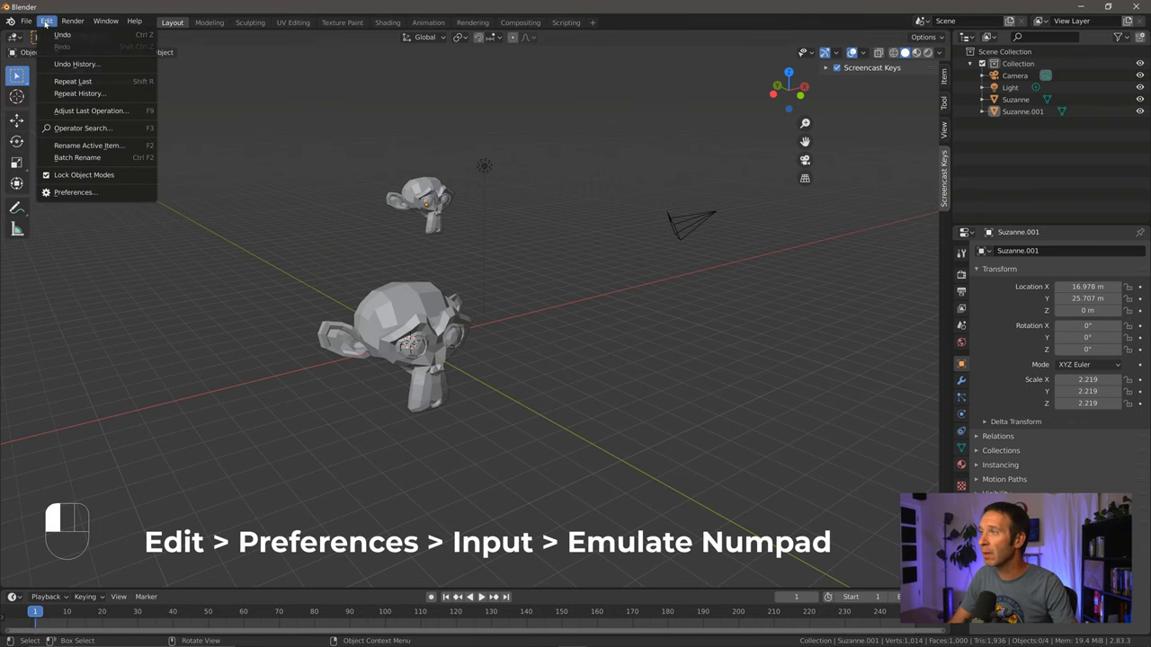
{"action": "left_click", "coordinate": [110, 193]}
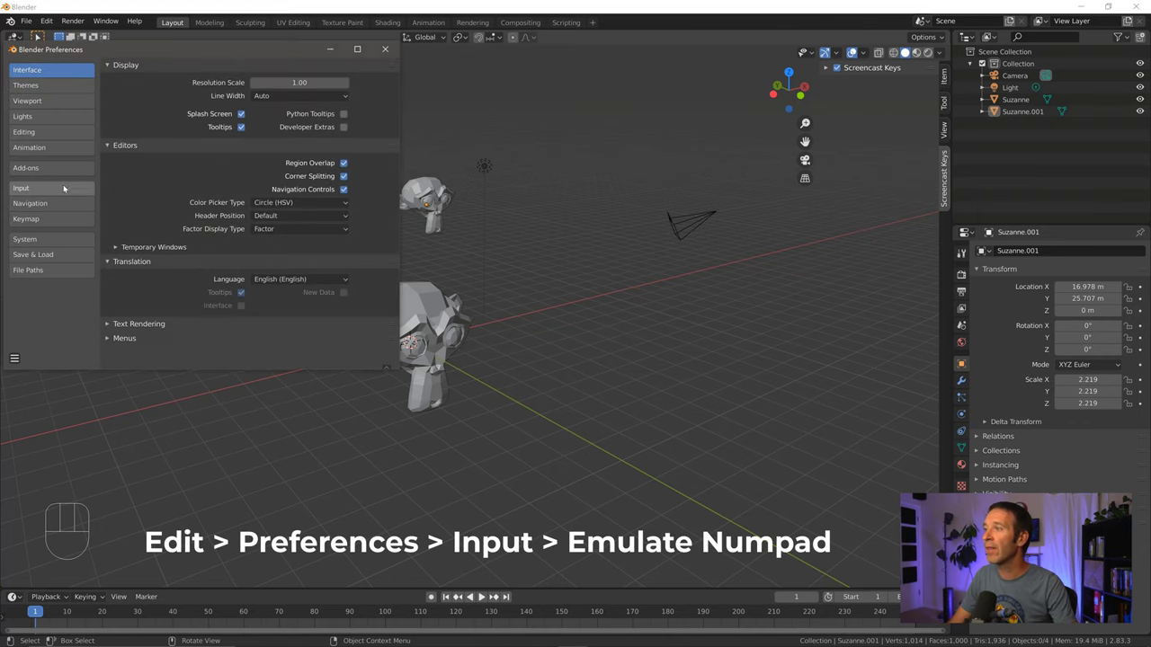
{"action": "left_click_drag", "start_coordinate": [149, 52], "coordinate": [304, 118]}
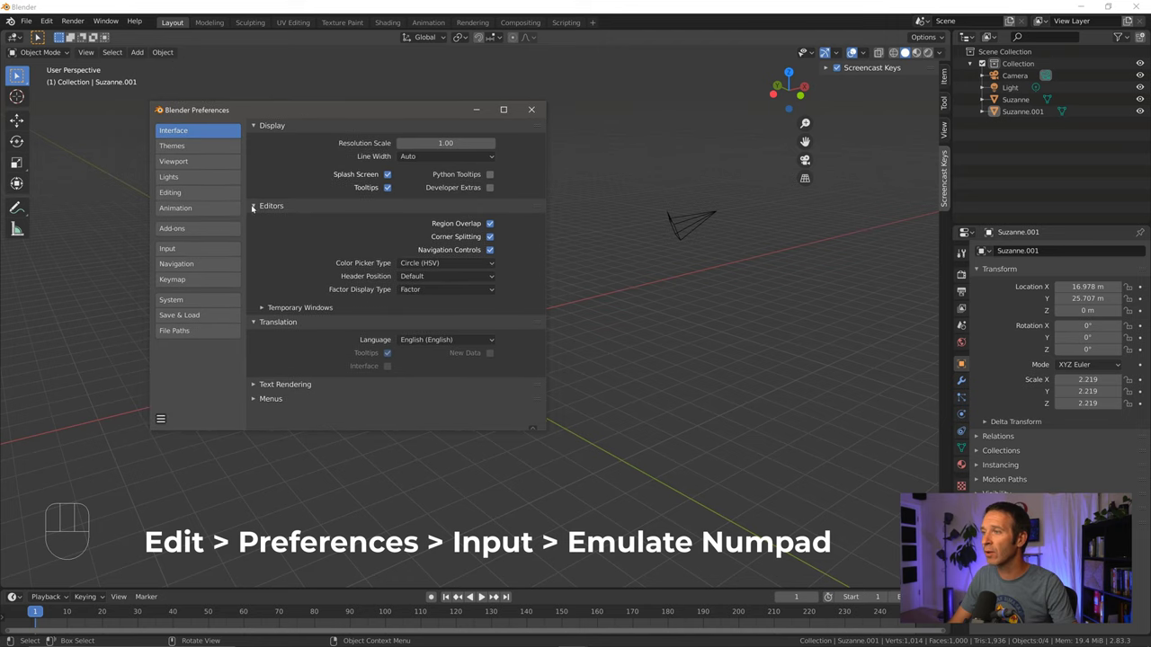
{"action": "left_click", "coordinate": [197, 251]}
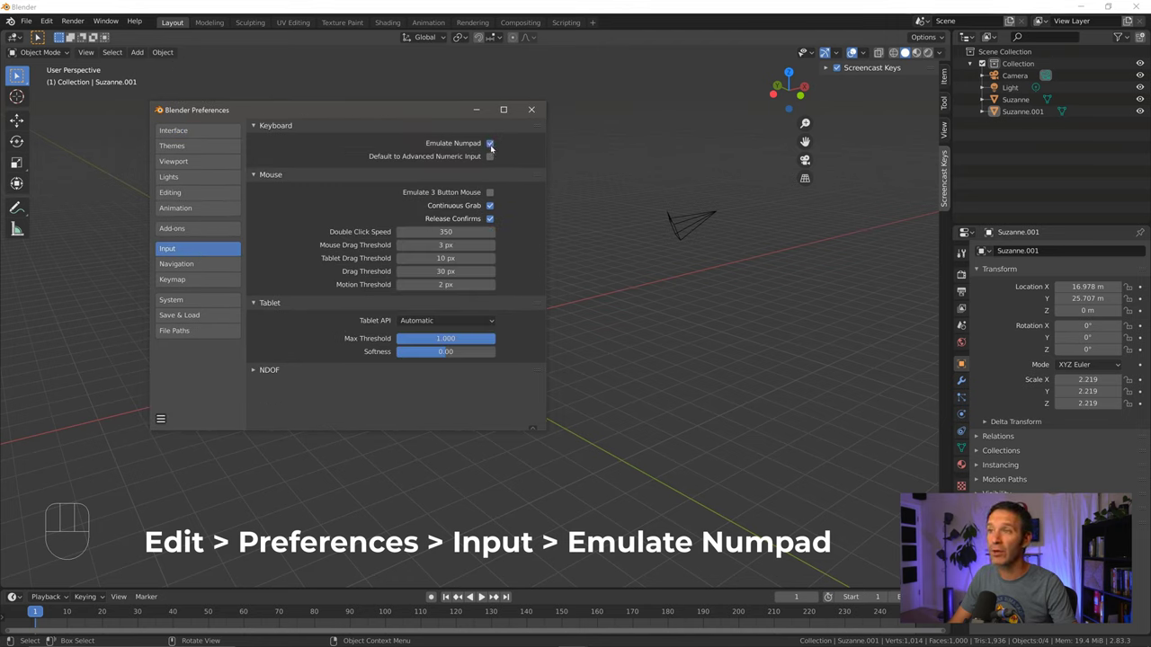
{"action": "left_click", "coordinate": [532, 112]}
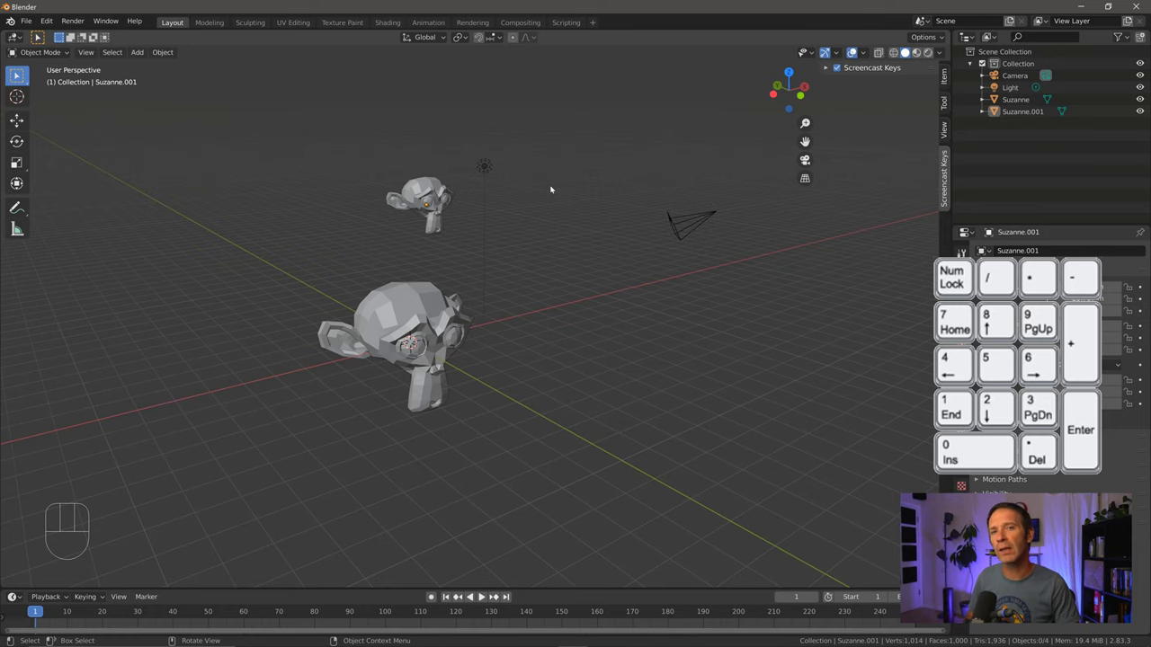
Step through front, right, top, bottom and front orthographic views, ending on the back view.
{"action": "middle_click_drag", "start_coordinate": [552, 189], "coordinate": [574, 360]}
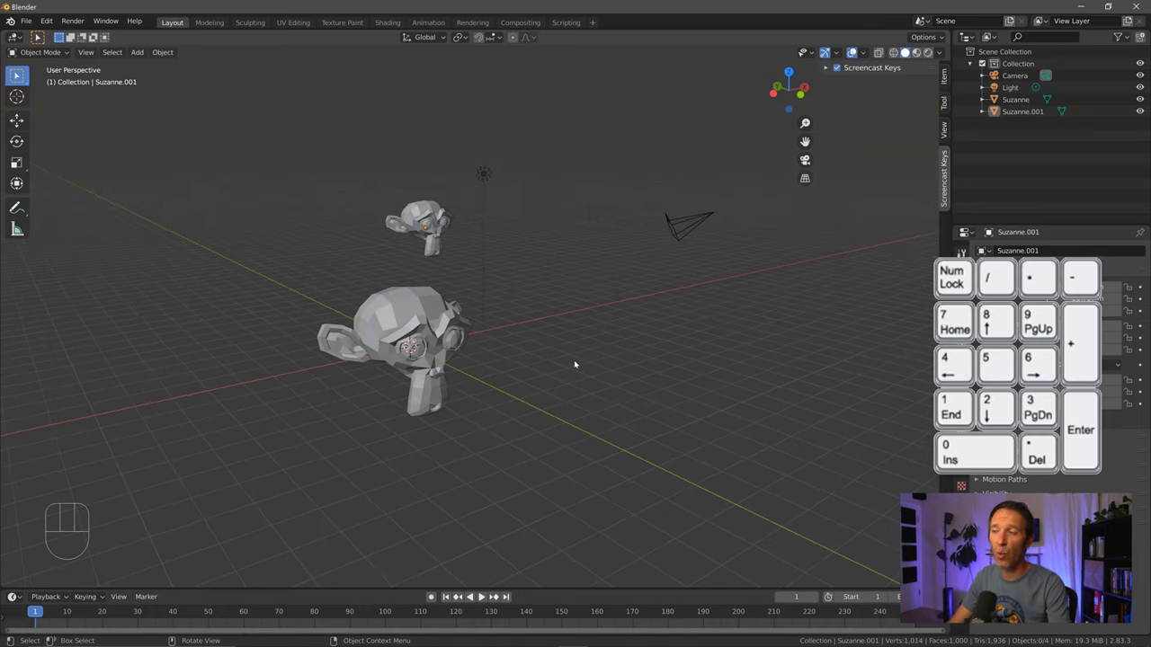
{"action": "key", "text": "KP_1"}
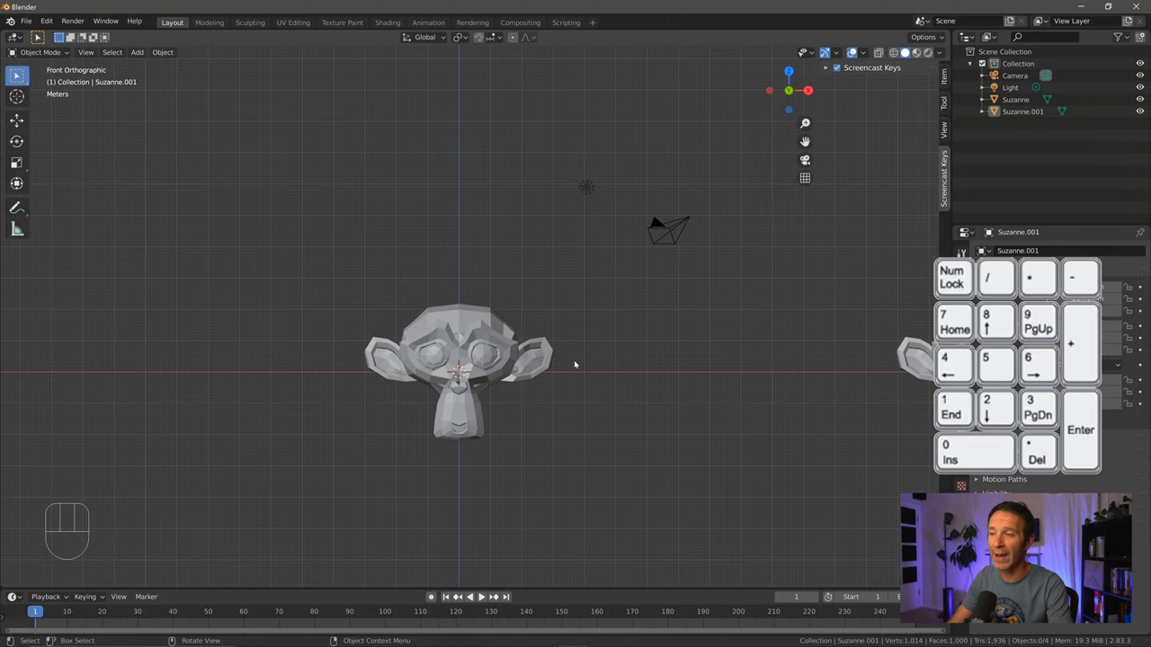
{"action": "key", "text": "KP_3"}
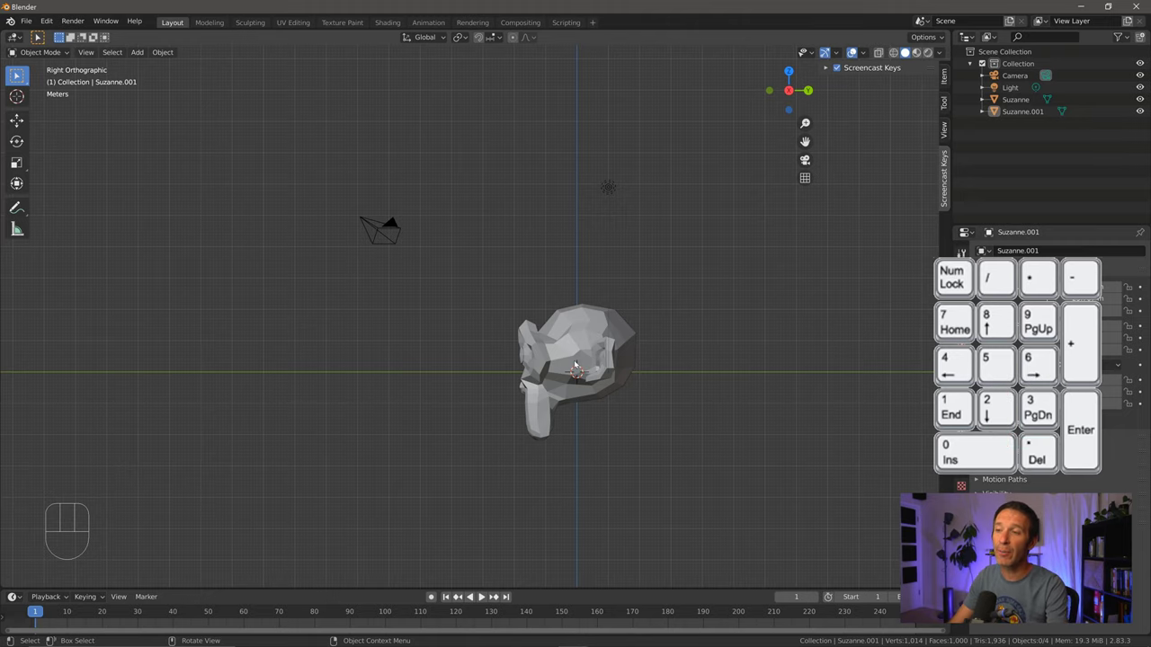
{"action": "key", "text": "KP_7"}
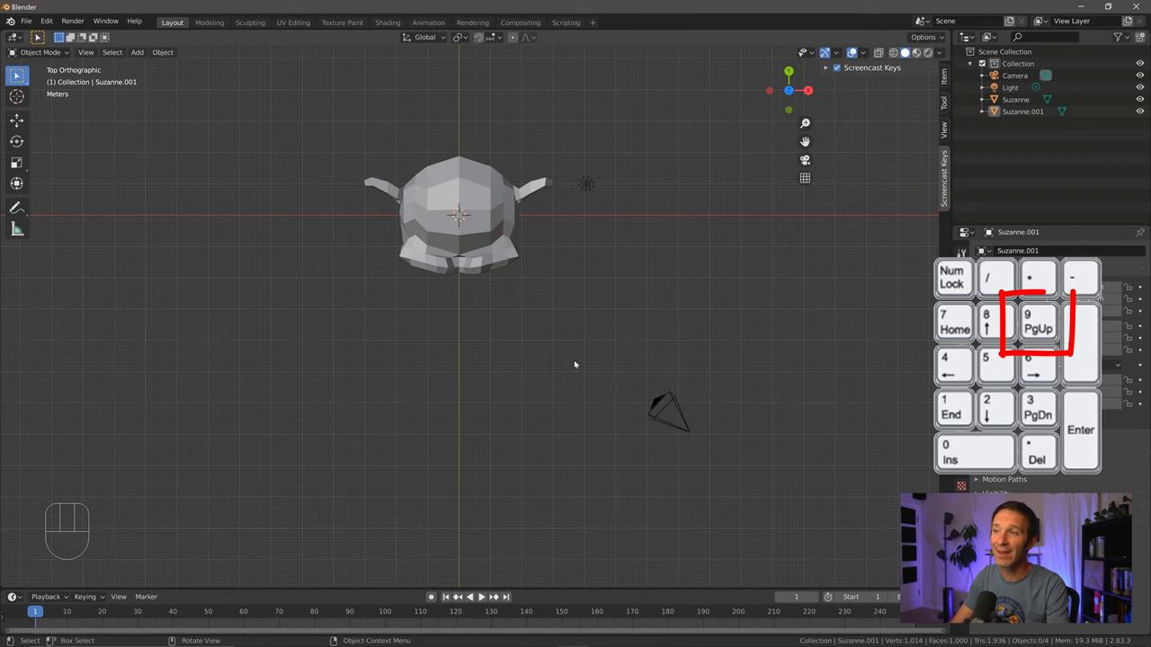
{"action": "key", "text": "KP_9"}
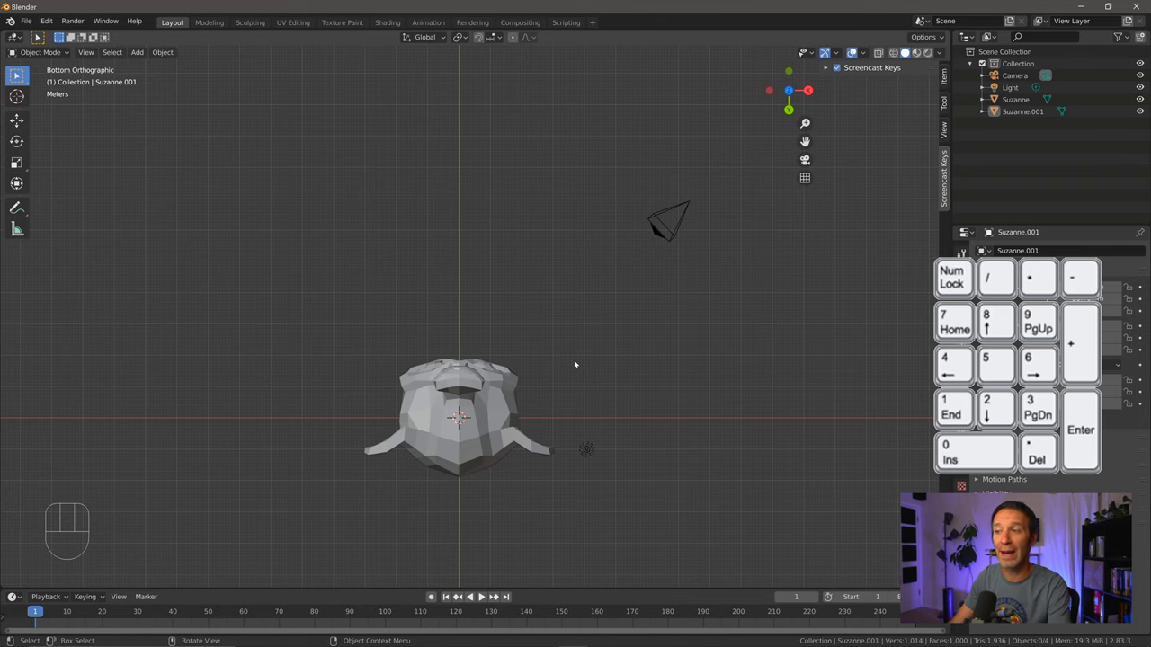
{"action": "key", "text": "KP_1"}
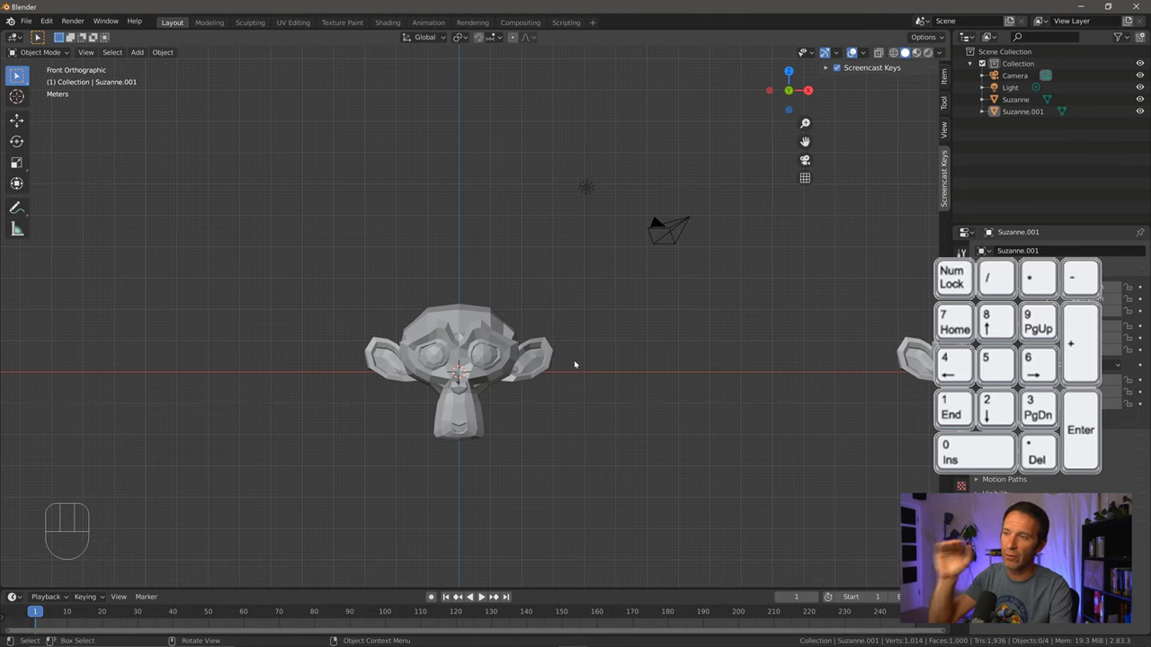
{"action": "key", "text": "KP_9"}
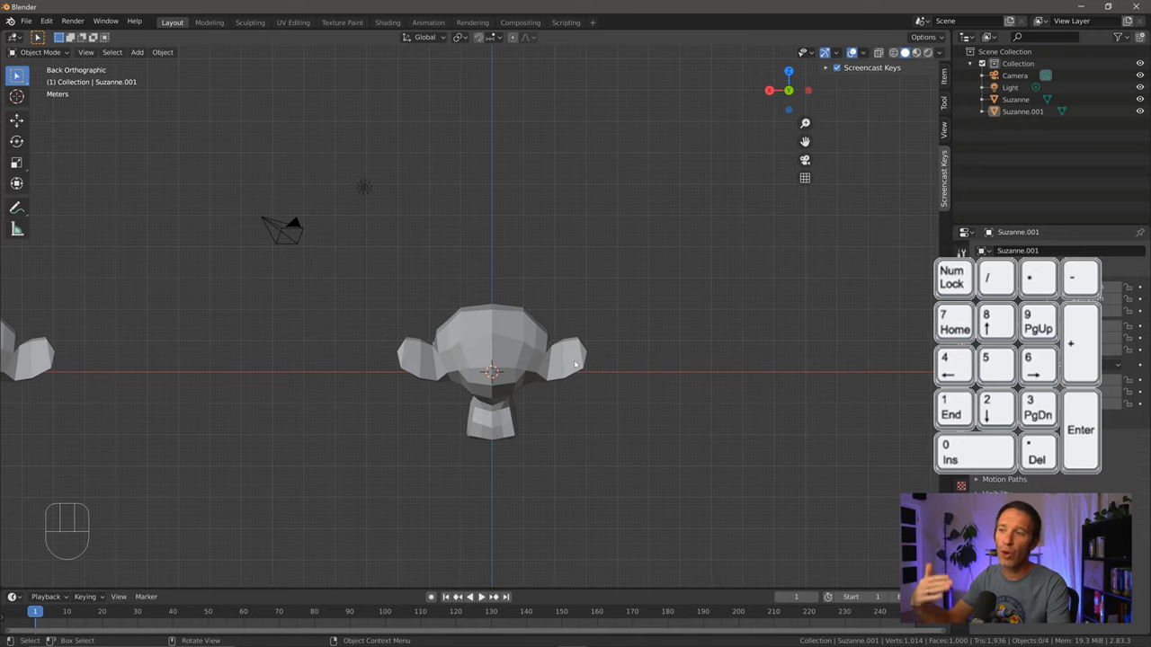
Orbit the view two steps vertically with Numpad 8, then two steps sideways with Numpad 4.
{"action": "key", "text": "KP_8"}
{"action": "key", "text": "KP_8"}
{"action": "key", "text": "KP_8"}
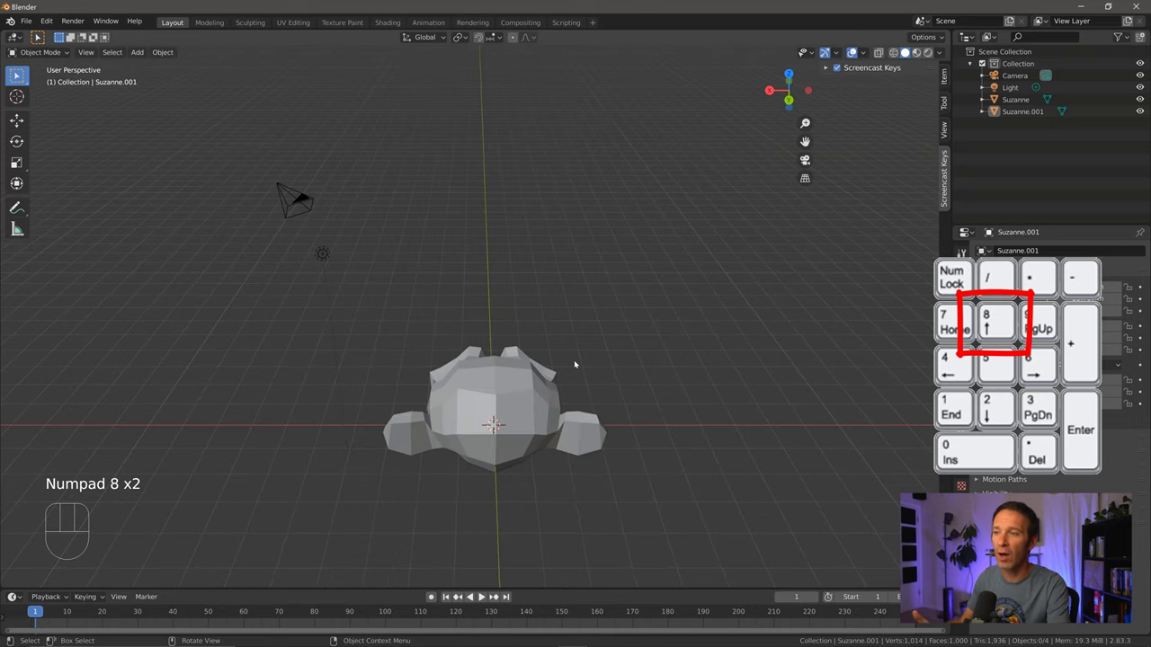
{"action": "key", "text": "KP_8"}
{"action": "key", "text": "KP_8"}
{"action": "key", "text": "KP_8"}
{"action": "key", "text": "KP_8"}
{"action": "key", "text": "KP_8"}
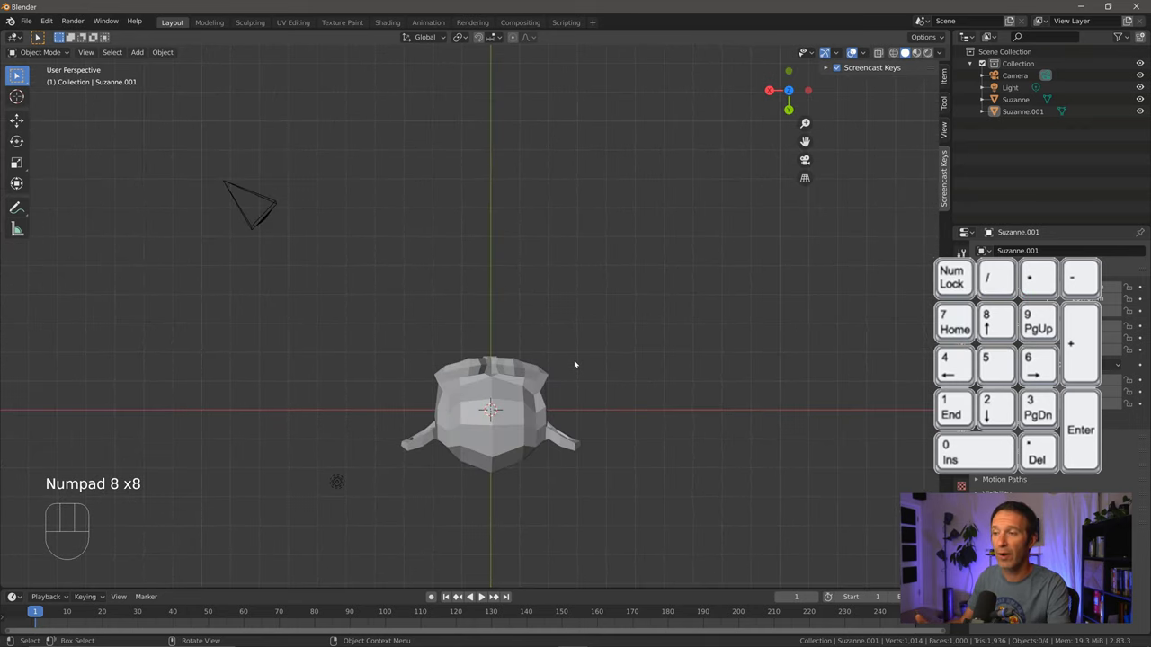
{"action": "key", "text": "KP_4"}
{"action": "key", "text": "KP_4"}
{"action": "key", "text": "KP_4"}
{"action": "key", "text": "KP_4"}
{"action": "key", "text": "KP_4"}
{"action": "key", "text": "KP_4"}
{"action": "key", "text": "KP_4"}
{"action": "key", "text": "KP_4"}
{"action": "key", "text": "KP_4"}
{"action": "key", "text": "KP_4"}
{"action": "key", "text": "KP_4"}
{"action": "key", "text": "KP_4"}
{"action": "key", "text": "KP_4"}
{"action": "key", "text": "KP_4"}
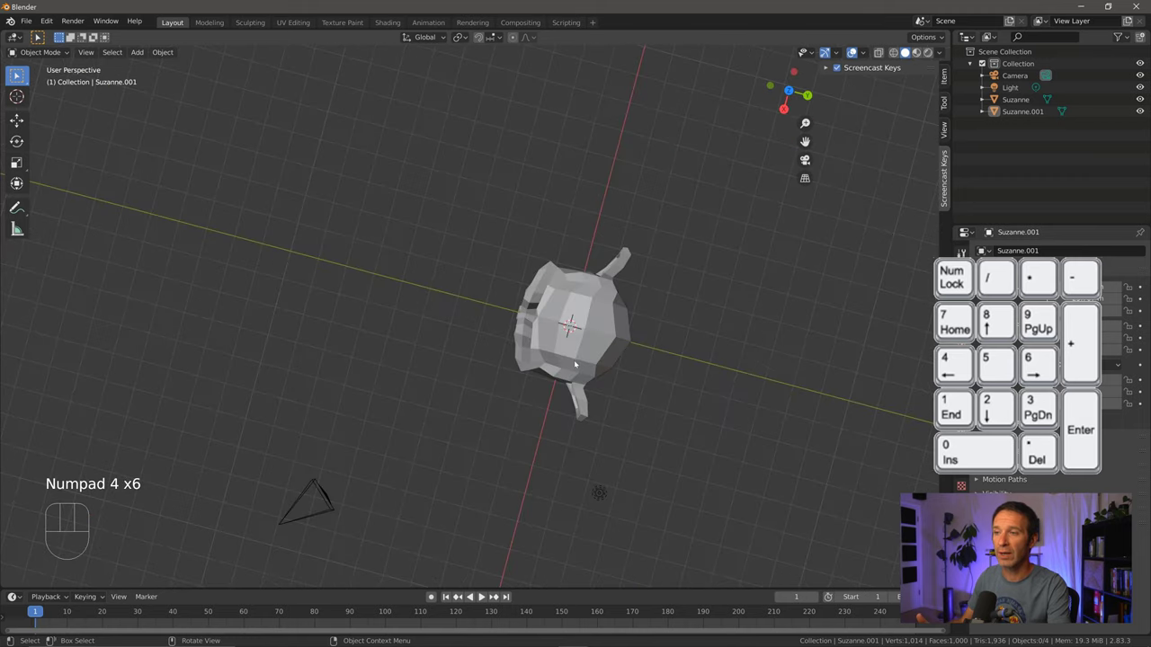
{"action": "key", "text": "KP_4"}
{"action": "key", "text": "KP_4"}
{"action": "key", "text": "KP_4"}
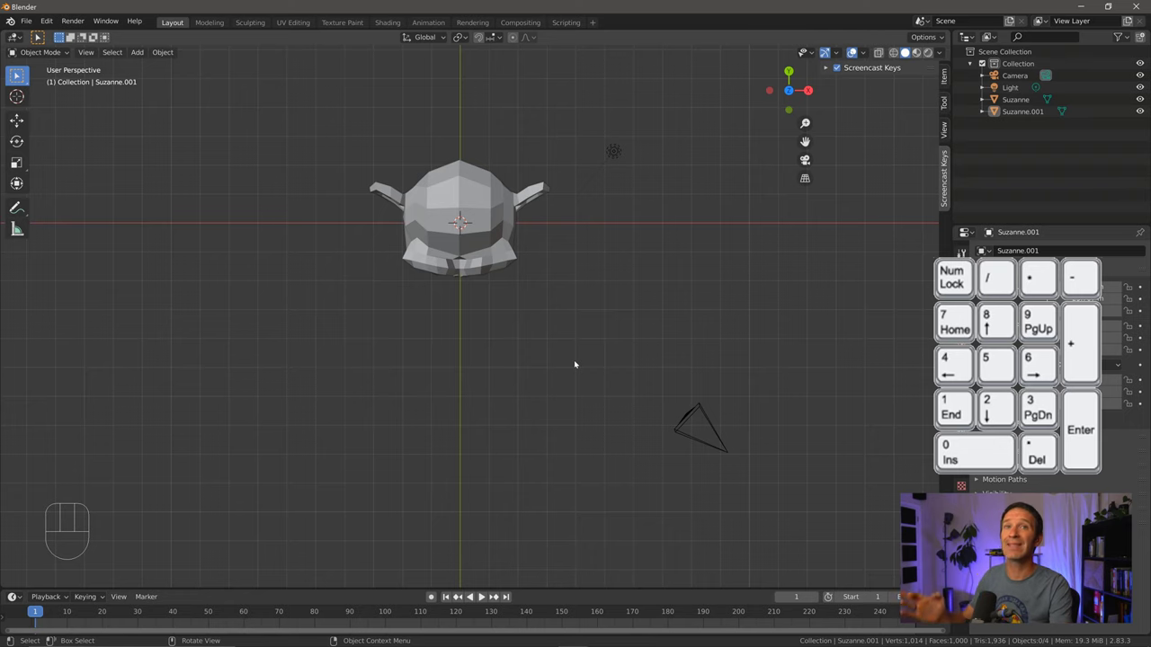
Orbit to a tilted perspective angle, zoom out with Numpad minus, then back in with Numpad plus.
{"action": "middle_click_drag", "start_coordinate": [575, 364], "coordinate": [527, 276]}
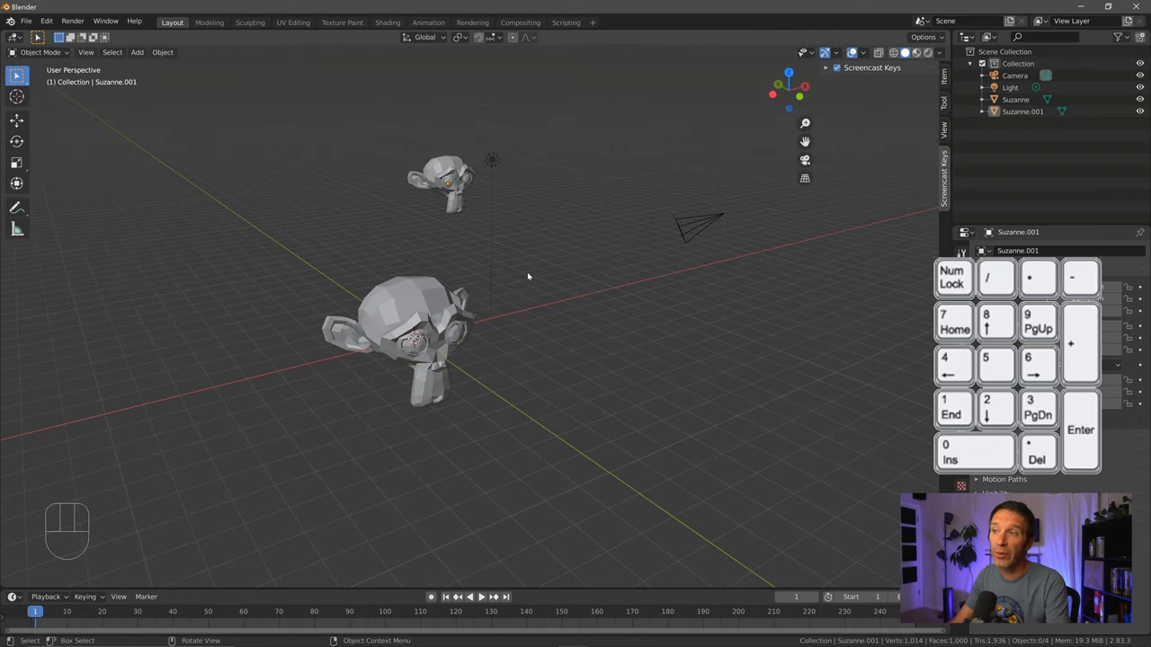
{"action": "key", "text": "KP_Subtract"}
{"action": "key", "text": "KP_Subtract"}
{"action": "key", "text": "KP_Subtract"}
{"action": "key", "text": "KP_Subtract"}
{"action": "key", "text": "KP_Subtract"}
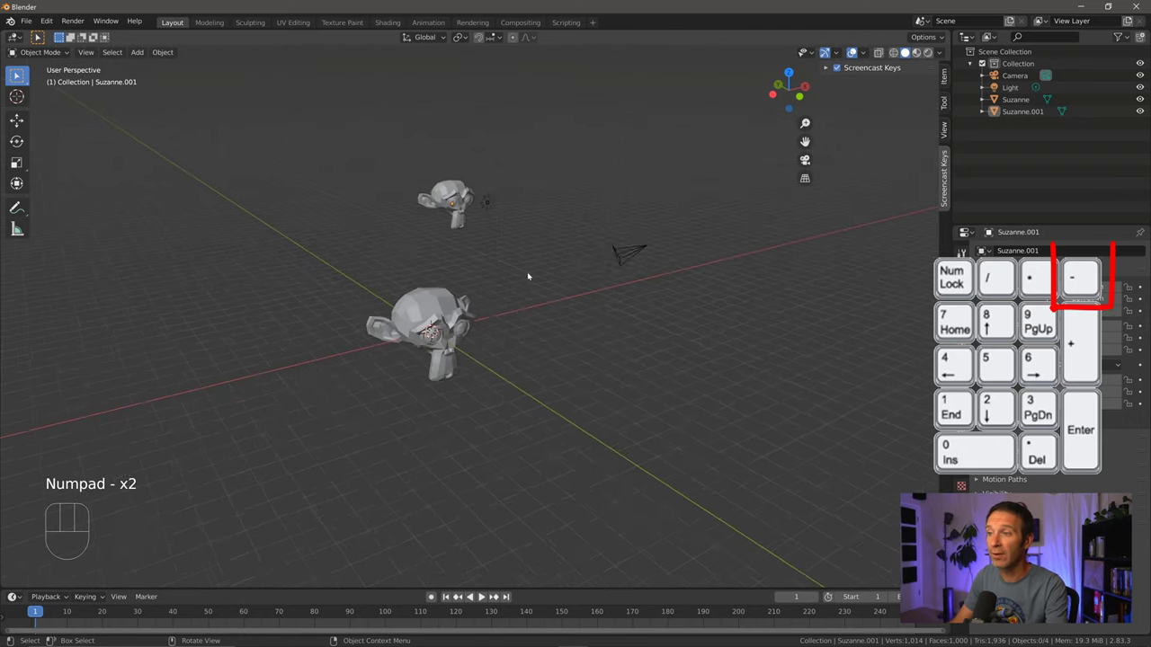
{"action": "key", "text": "KP_Add"}
{"action": "key", "text": "KP_Add"}
{"action": "key", "text": "KP_Add"}
{"action": "key", "text": "KP_Add"}
{"action": "key", "text": "KP_Add"}
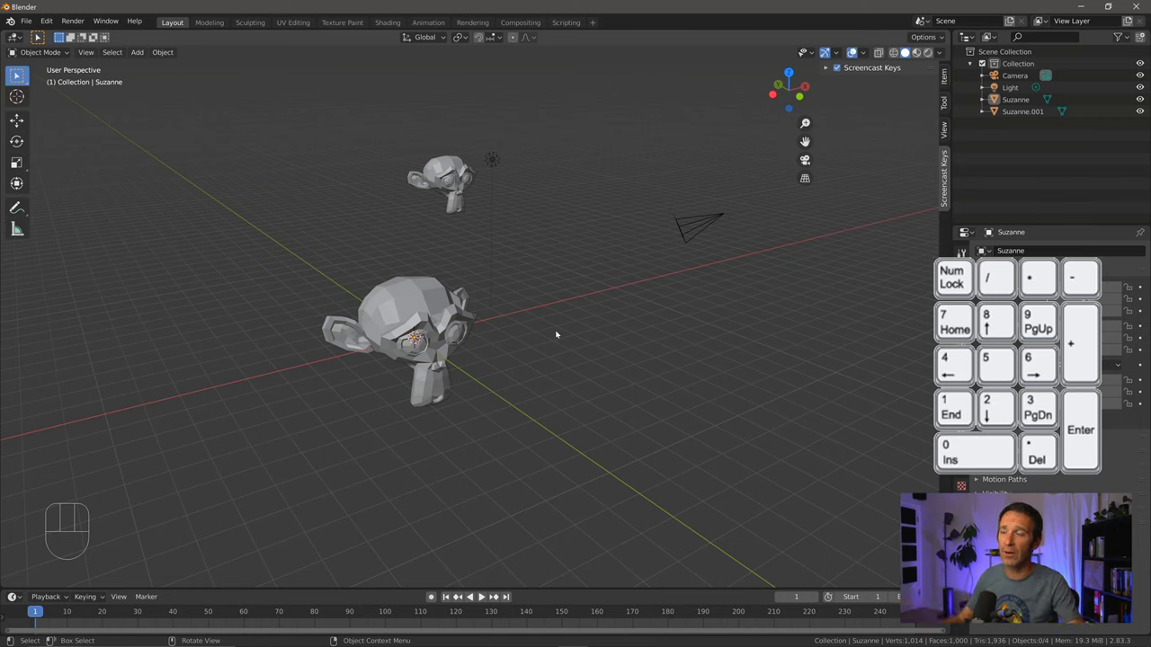
Select the front Suzanne, view it alone in local view, zoom out, then exit local view.
{"action": "left_click", "coordinate": [431, 311]}
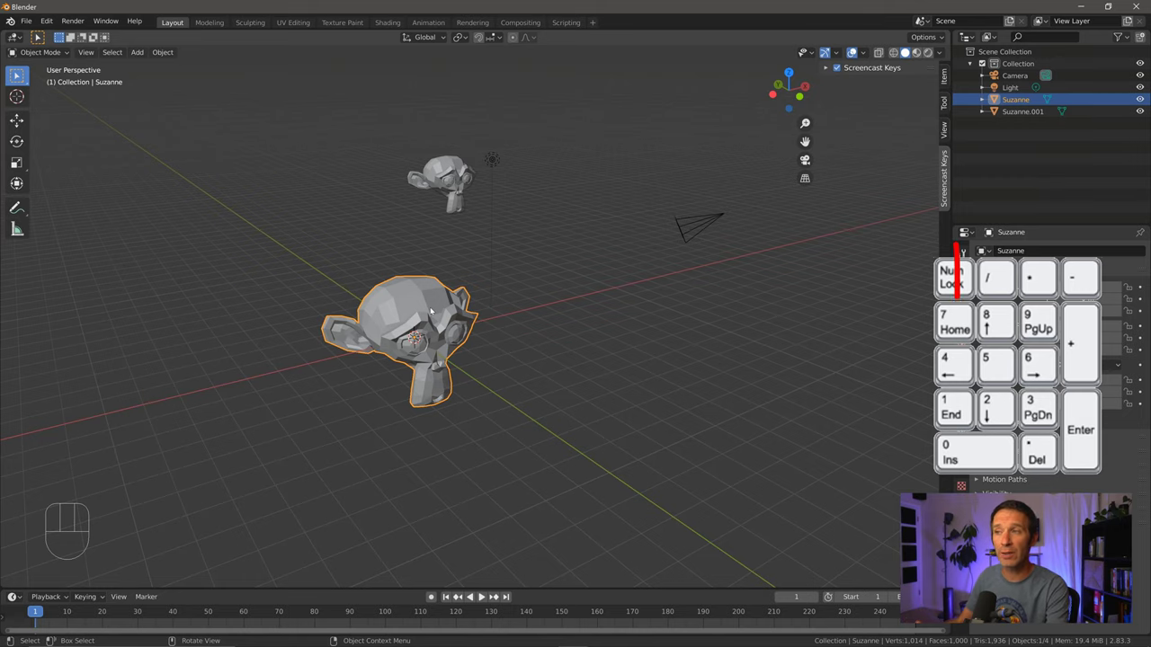
{"action": "key", "text": "KP_Divide"}
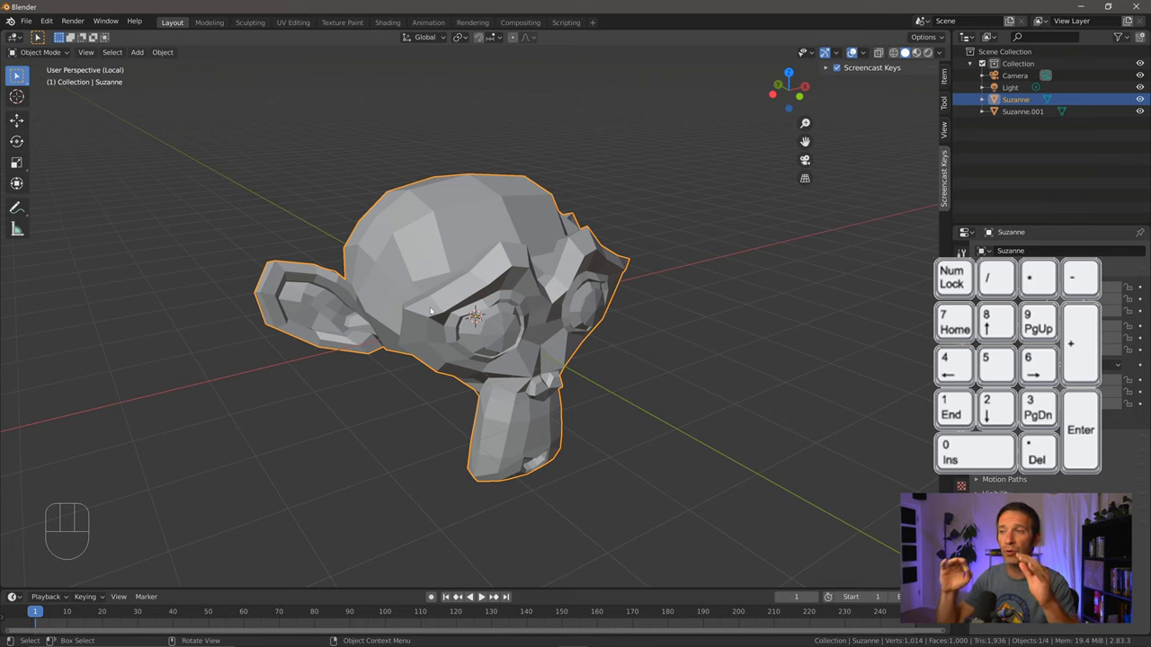
{"action": "scroll", "coordinate": [630, 300], "scroll_direction": "down", "scroll_amount": 6}
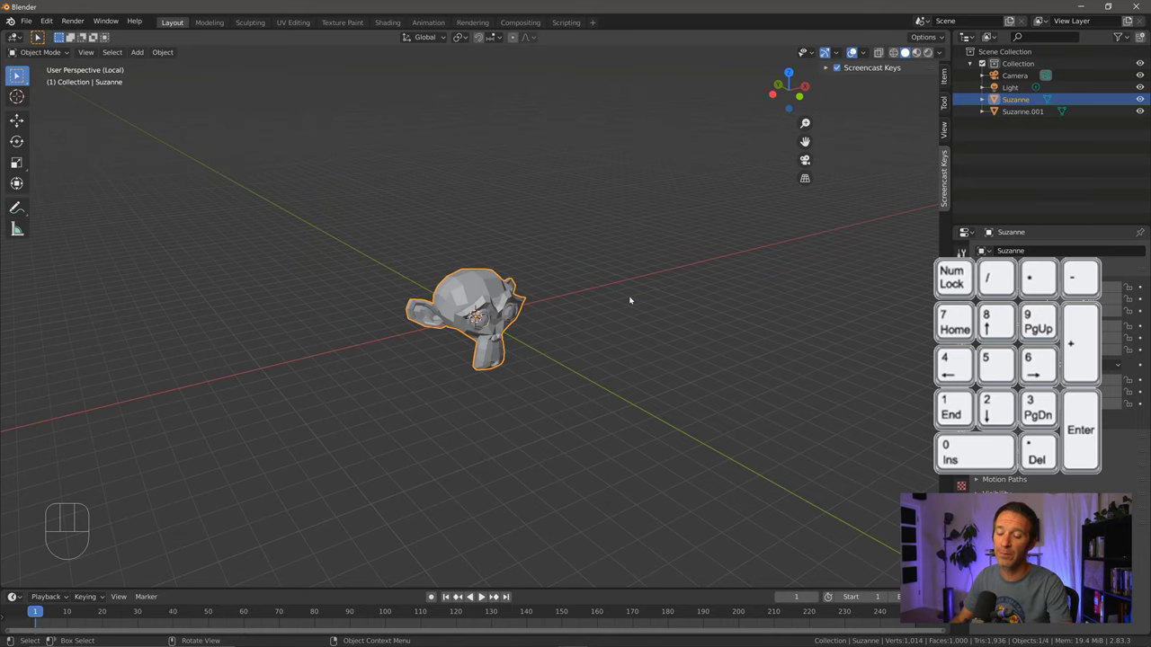
{"action": "key", "text": "KP_Divide"}
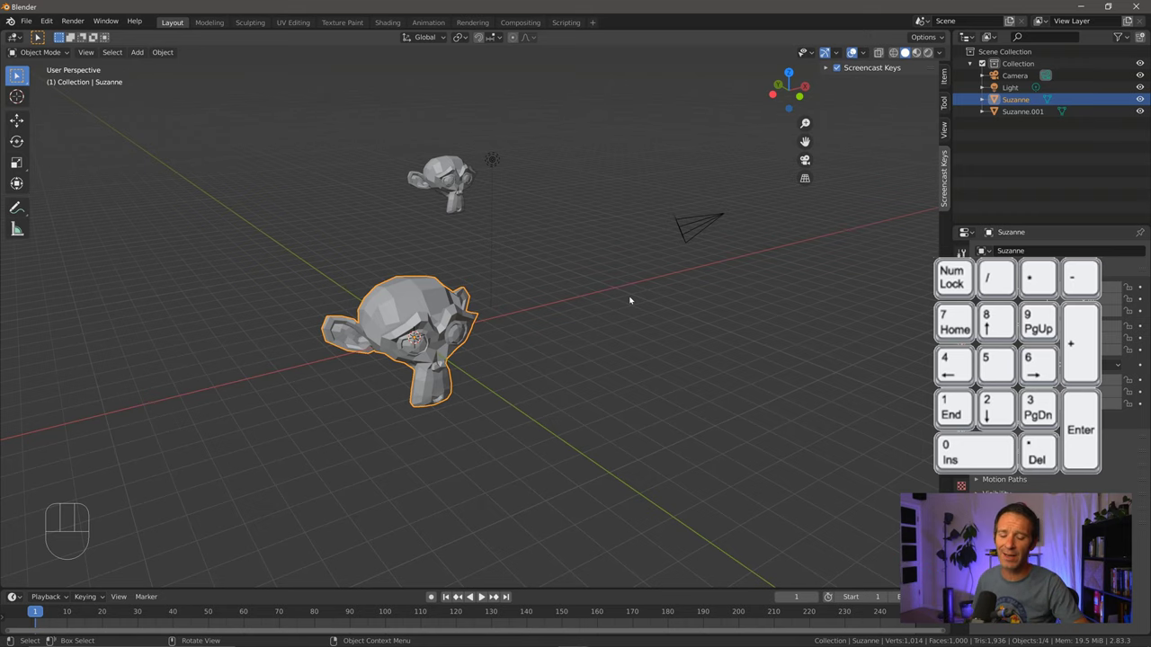
Frame the selected Suzanne with Numpad period, then zoom out slightly.
{"action": "key", "text": "KP_Decimal"}
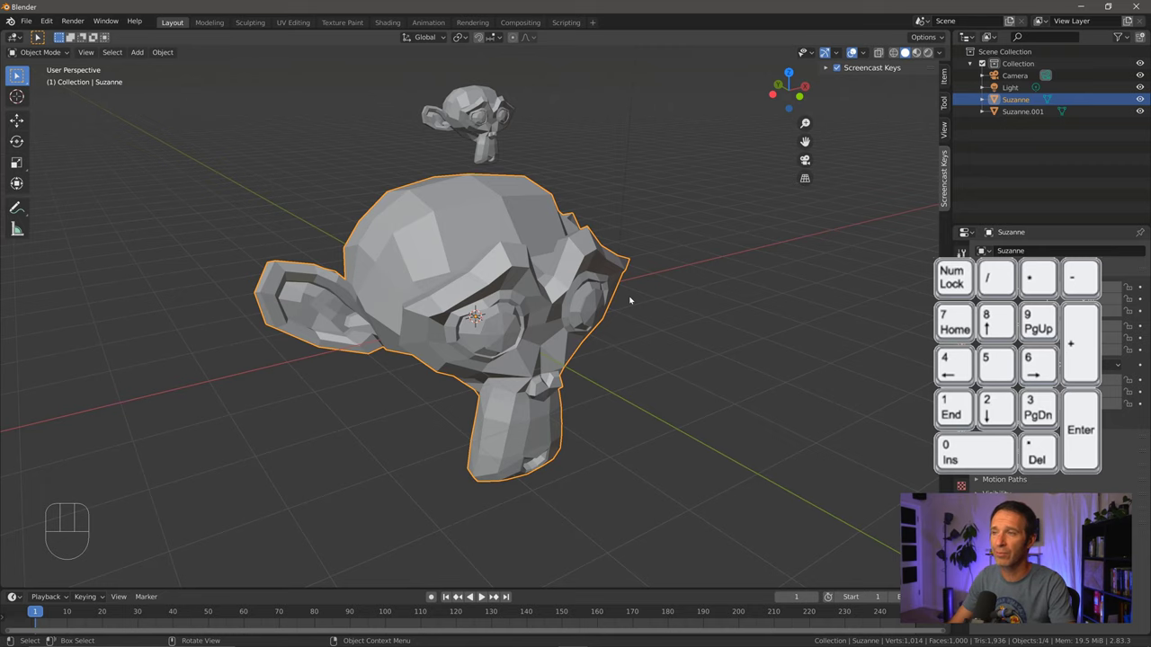
{"action": "scroll", "coordinate": [634, 319], "scroll_direction": "down", "scroll_amount": 2}
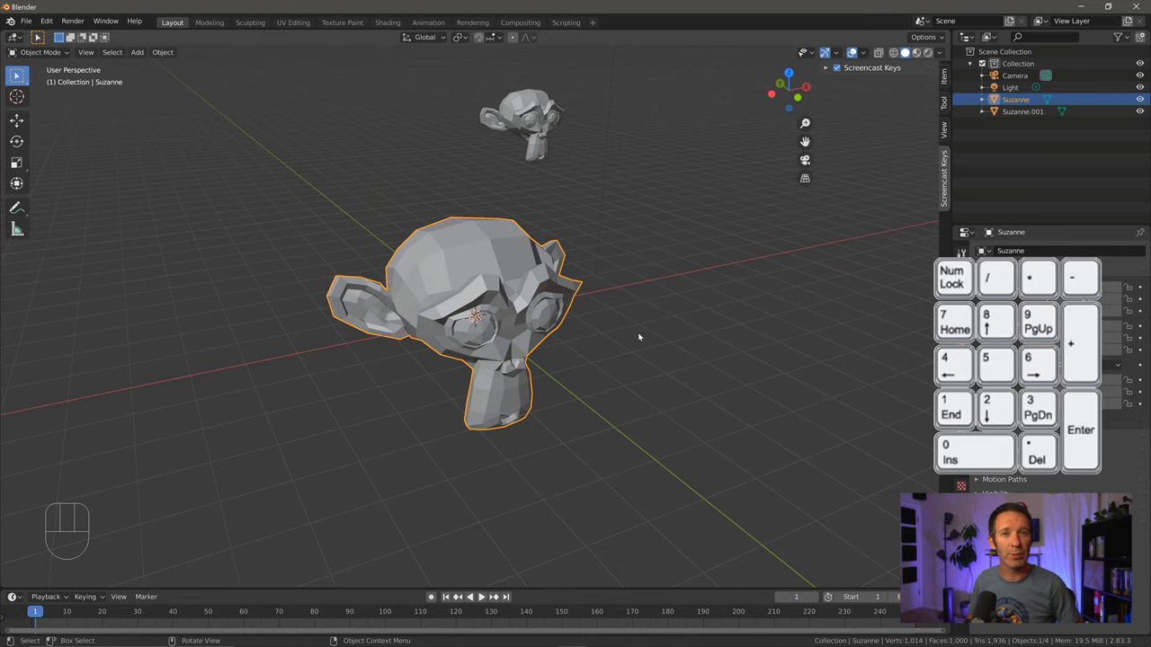
Go to the front view, zoom out, toggle perspective and back, then scale Suzanne to about half size.
{"action": "key", "text": "KP_8"}
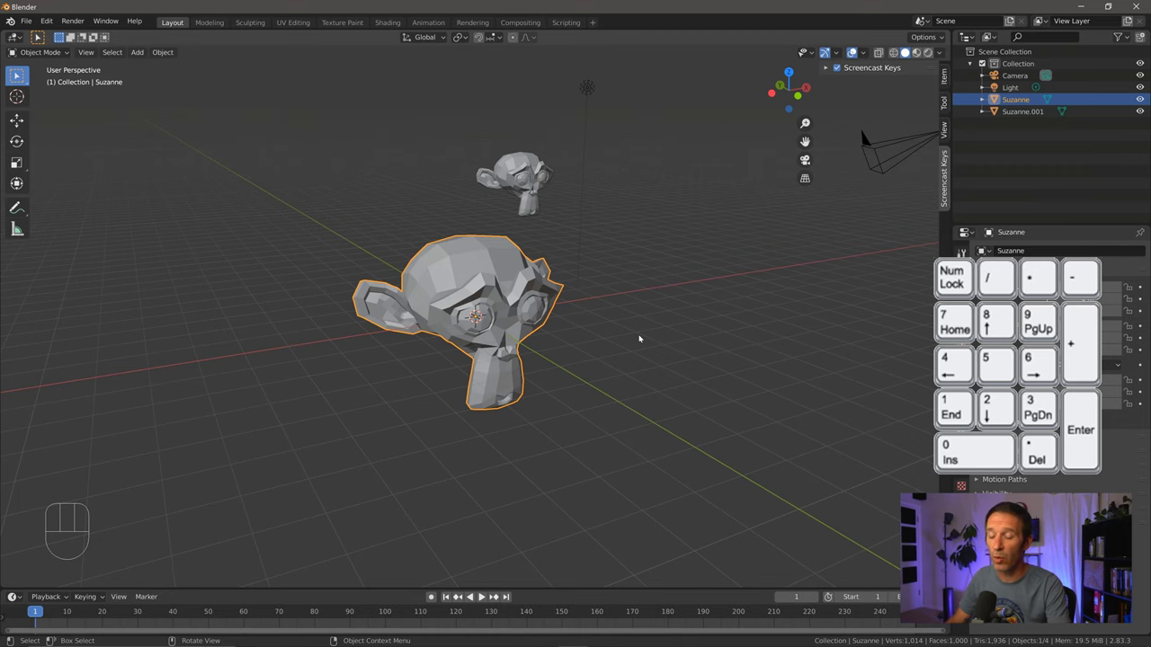
{"action": "key", "text": "KP_1"}
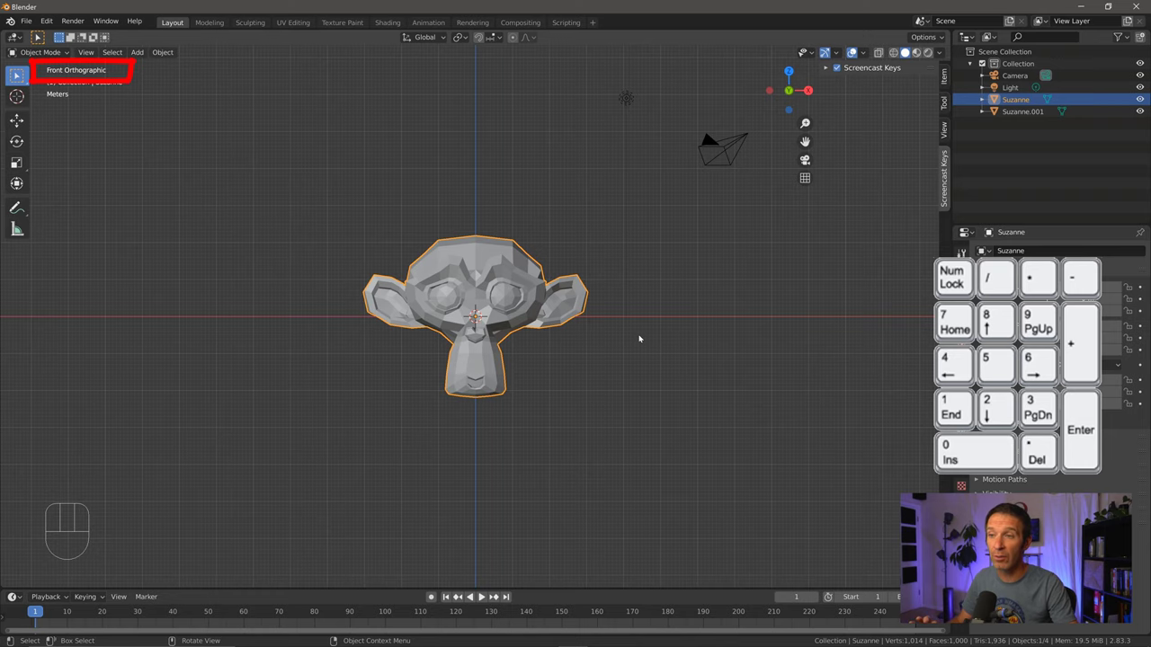
{"action": "scroll", "coordinate": [639, 339], "scroll_direction": "down", "scroll_amount": 2}
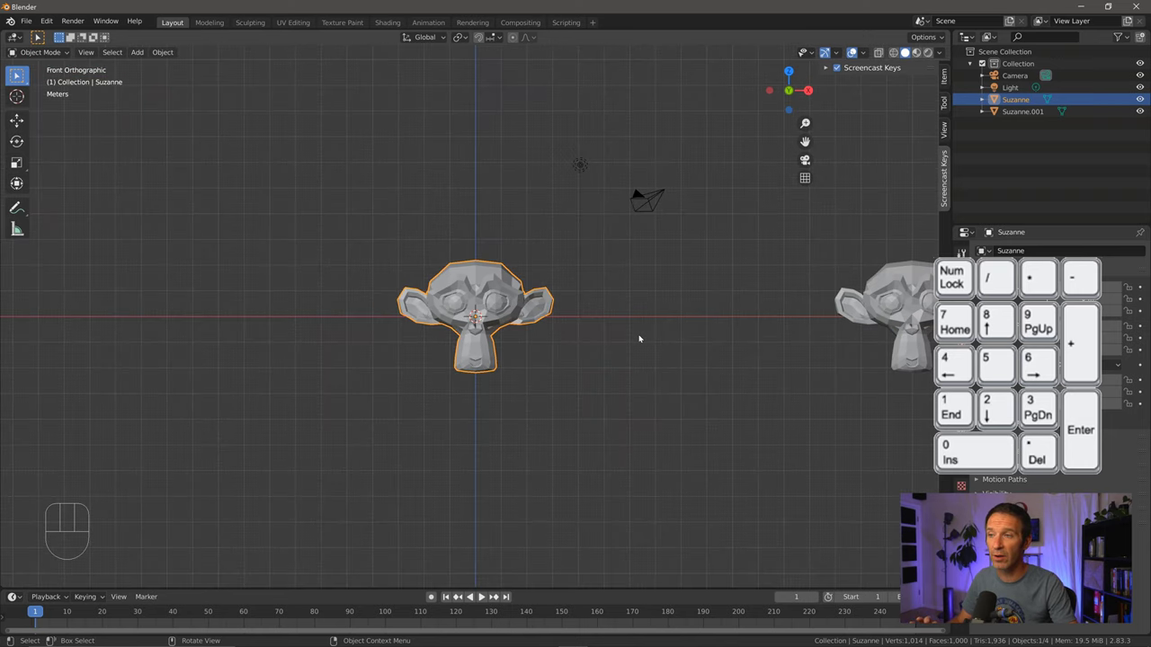
{"action": "scroll", "coordinate": [639, 339], "scroll_direction": "down", "scroll_amount": 1}
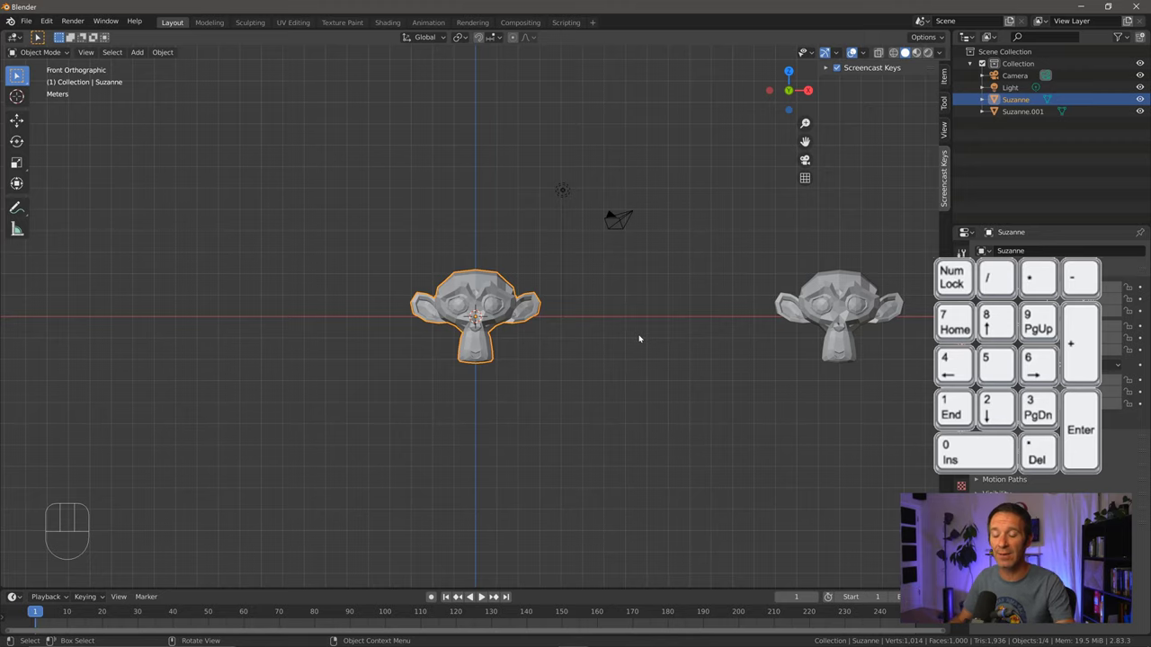
{"action": "key", "text": "KP_5"}
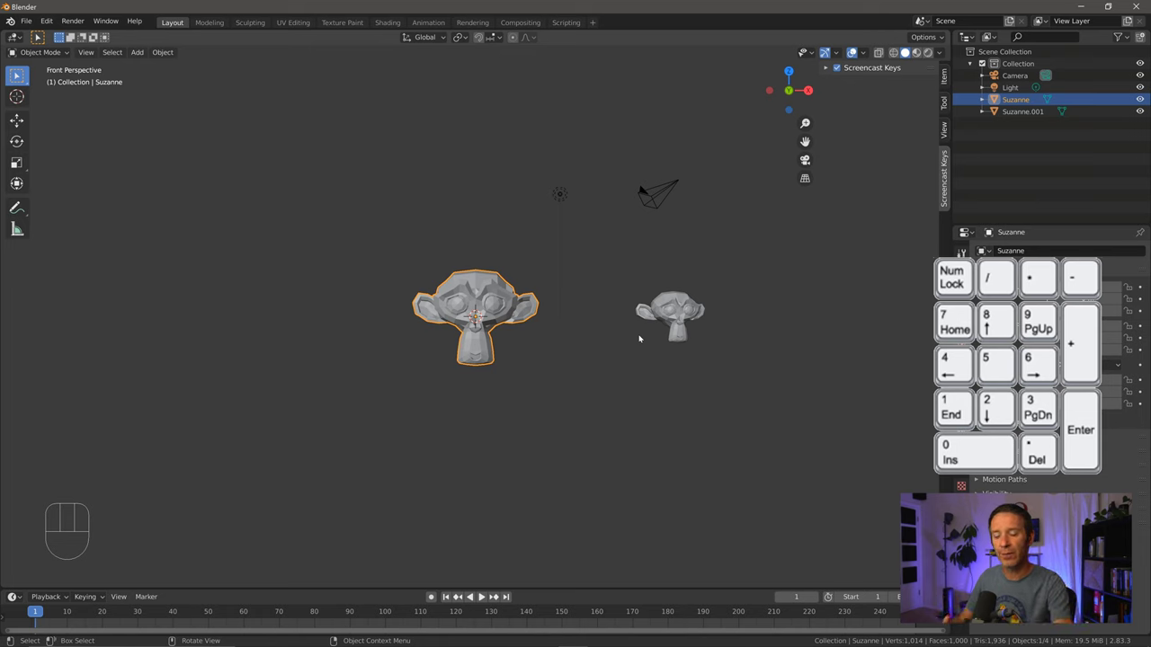
{"action": "key", "text": "KP_5"}
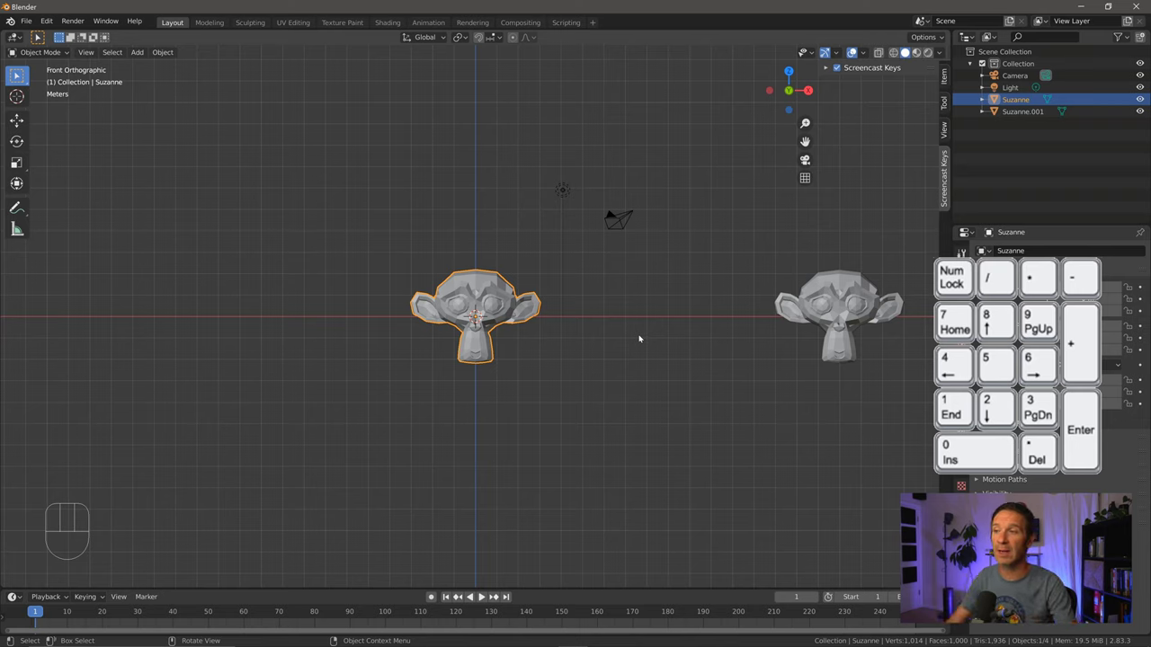
{"action": "key", "text": "s"}
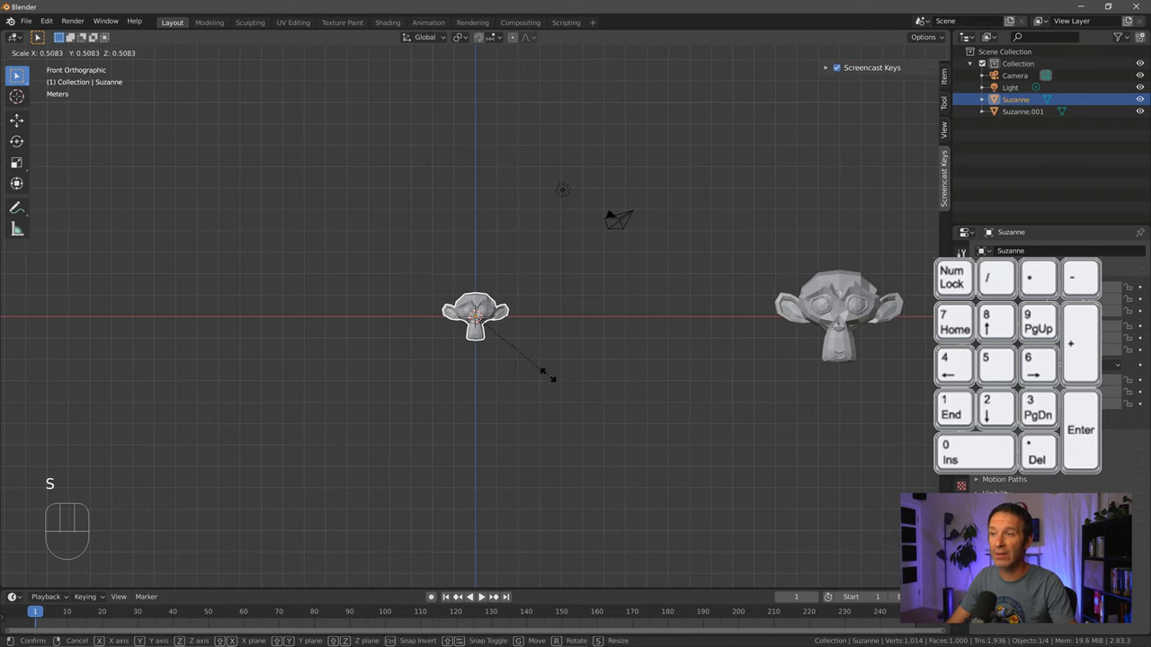
{"action": "left_click", "coordinate": [542, 368]}
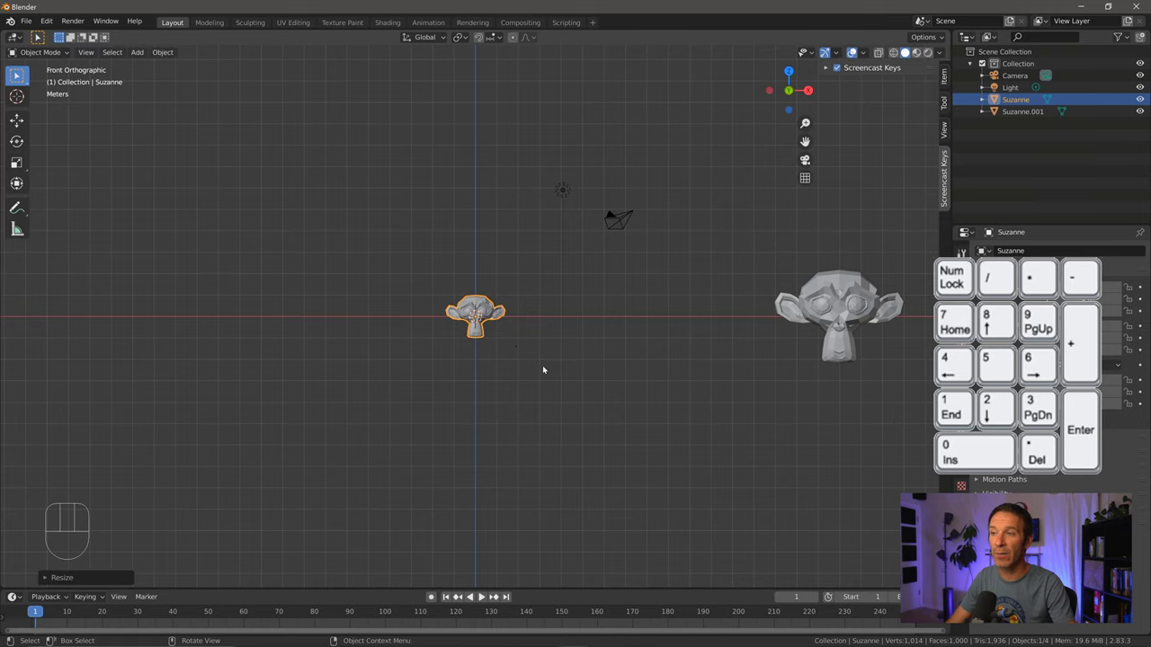